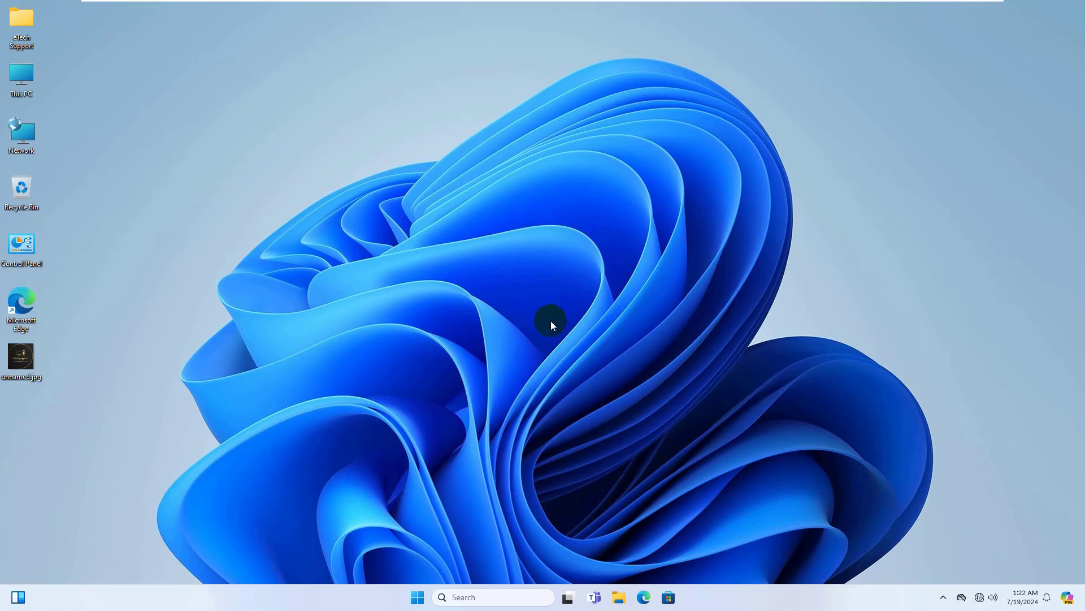
Step: Search Start for ctfmon.exe and bring up its Open file location option
click(417, 597)
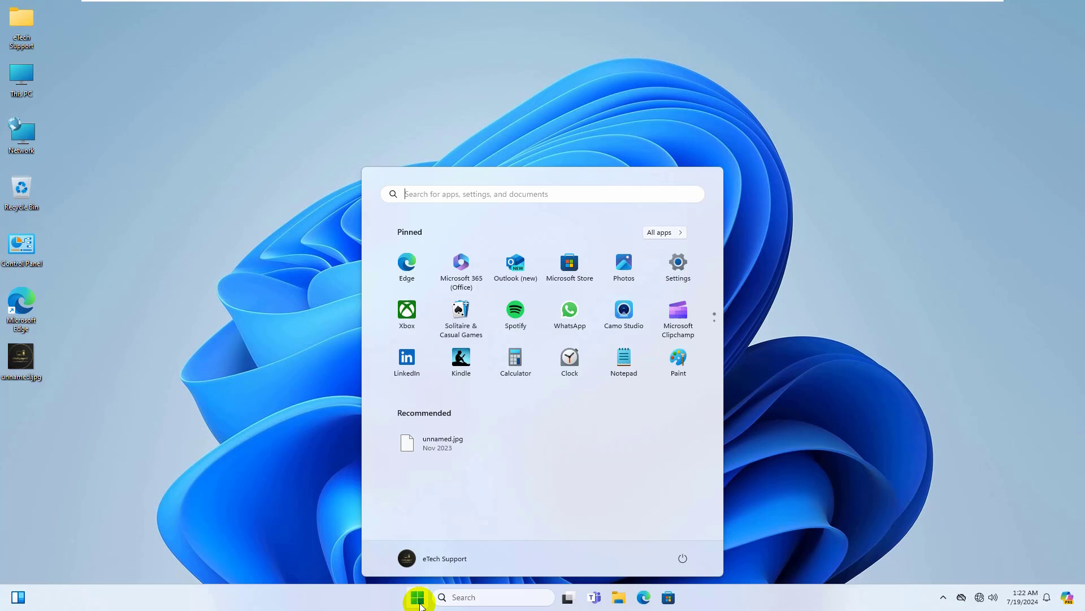
text(ctfmo)
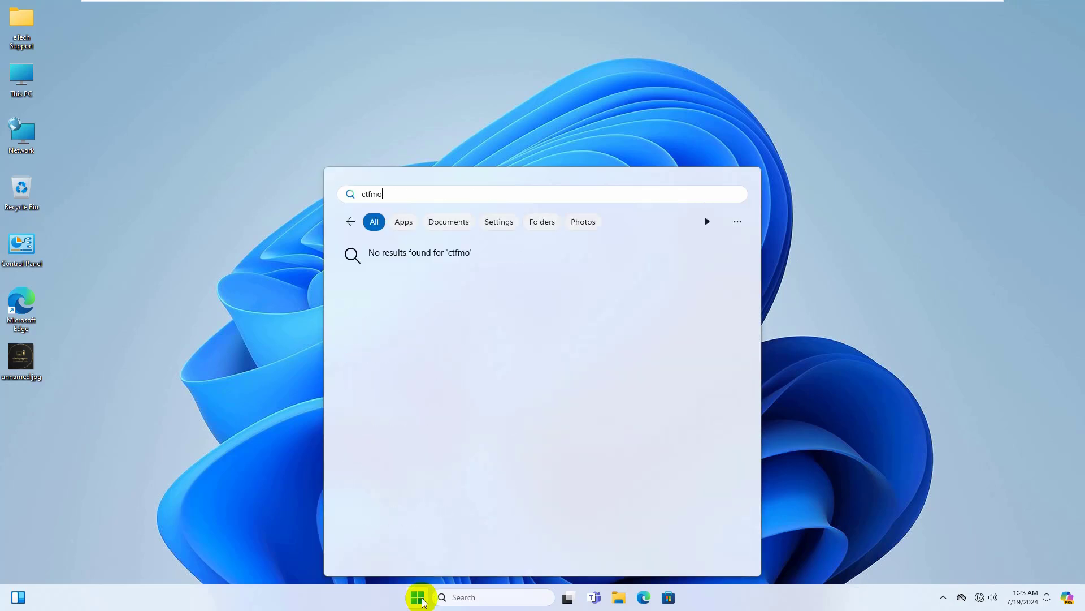
text(n.ex)
text(e)
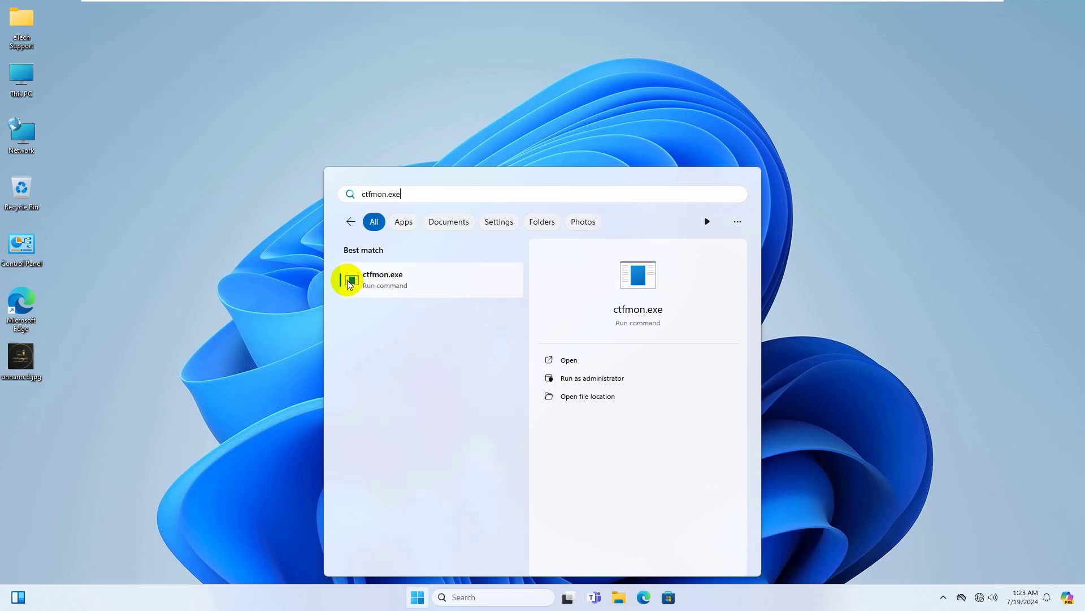
right_click(371, 280)
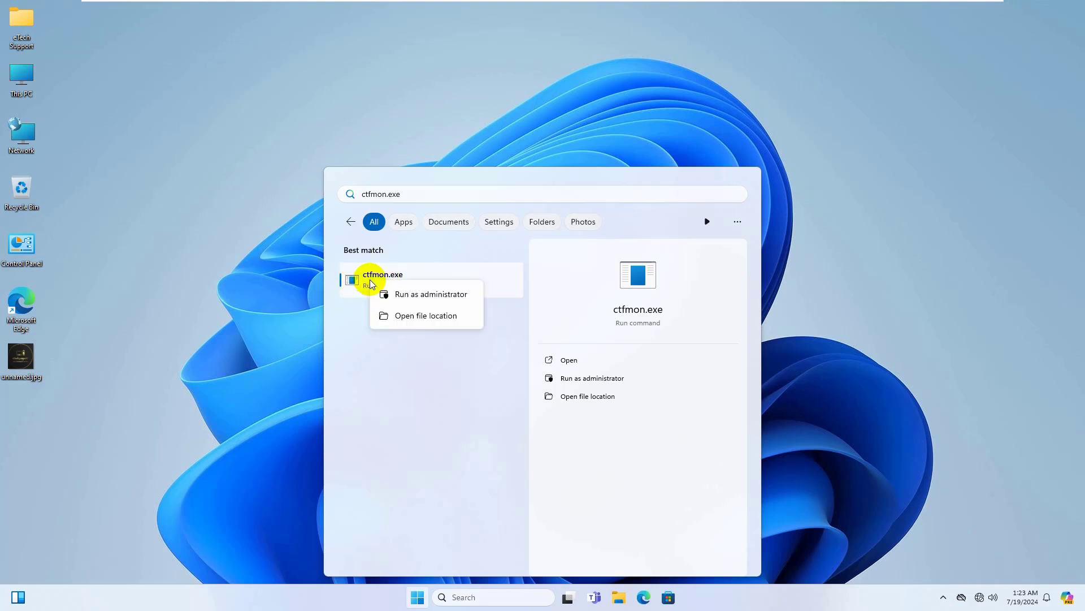
Step: Send ctfmon from System32 to the desktop as a shortcut
click(423, 316)
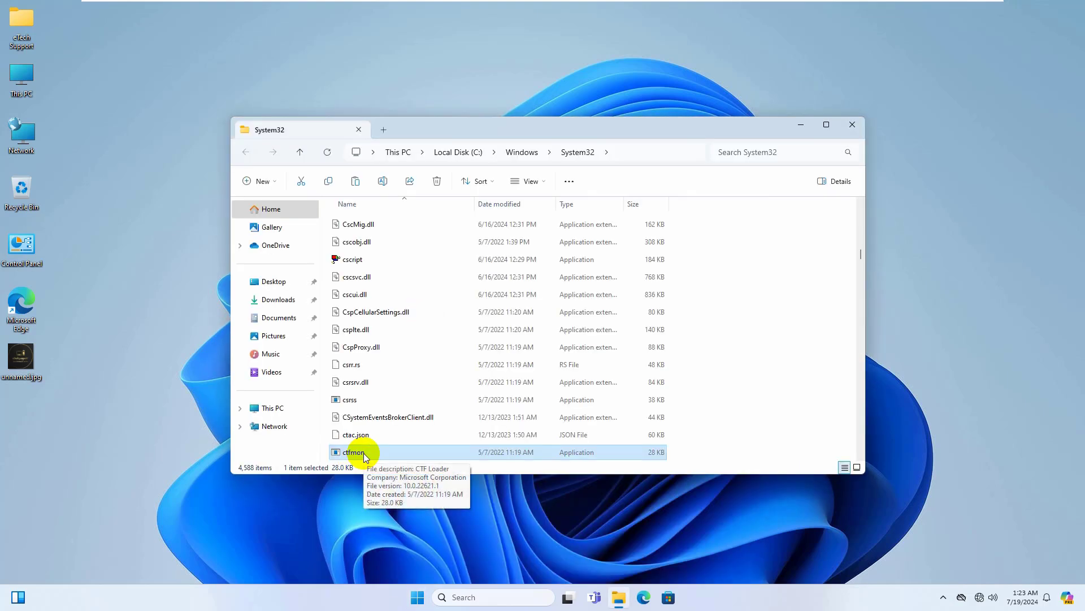
right_click(353, 452)
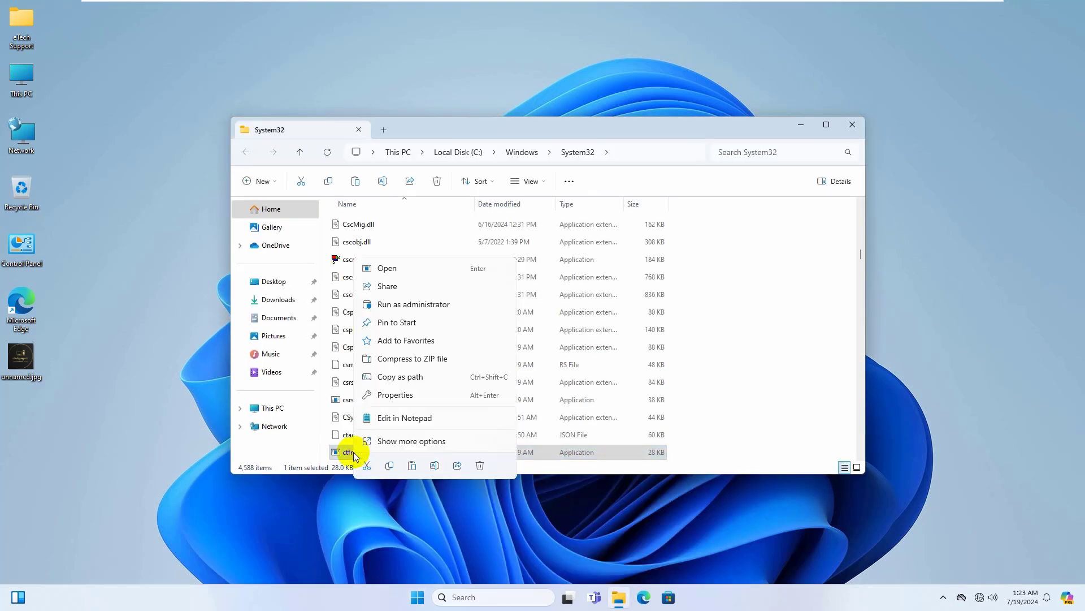
click(411, 441)
mouse_move(432, 344)
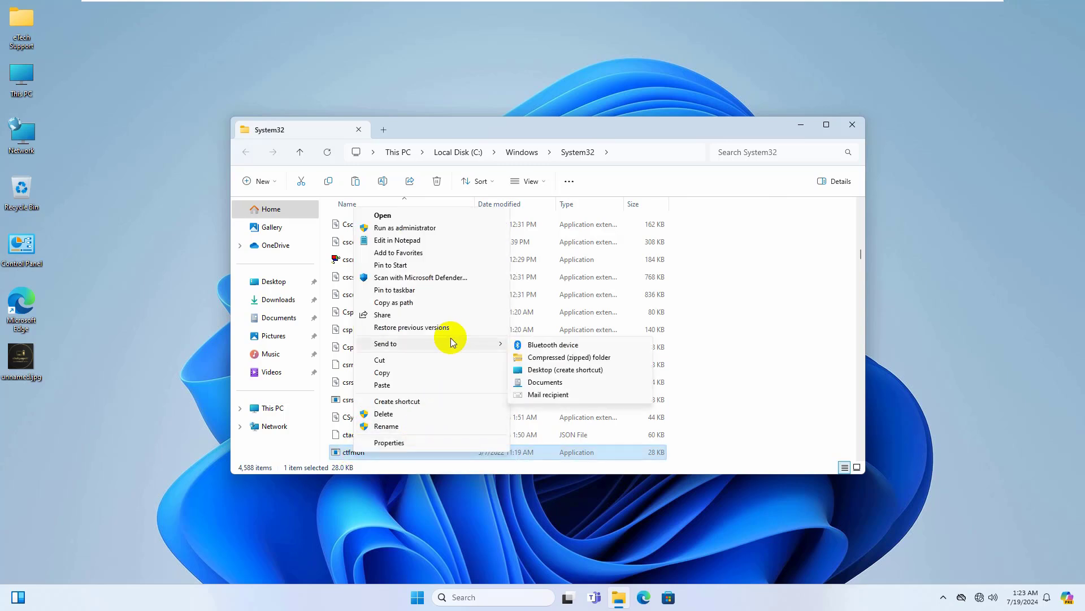
click(555, 370)
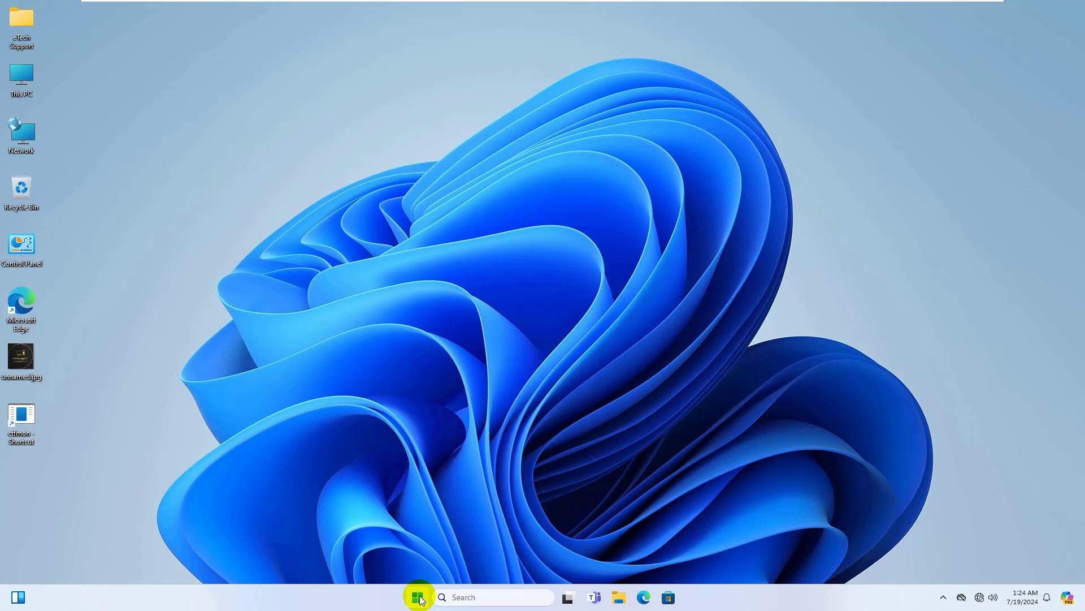
Step: Launch the Run app from a Start menu search for 'run'
click(419, 597)
text(run)
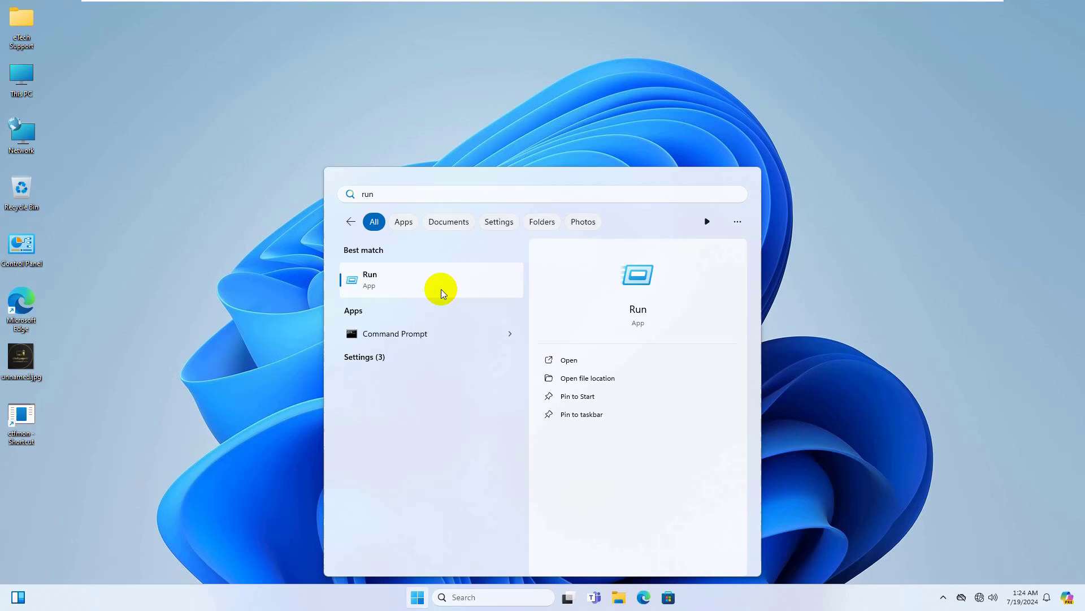
click(350, 281)
text(Shell)
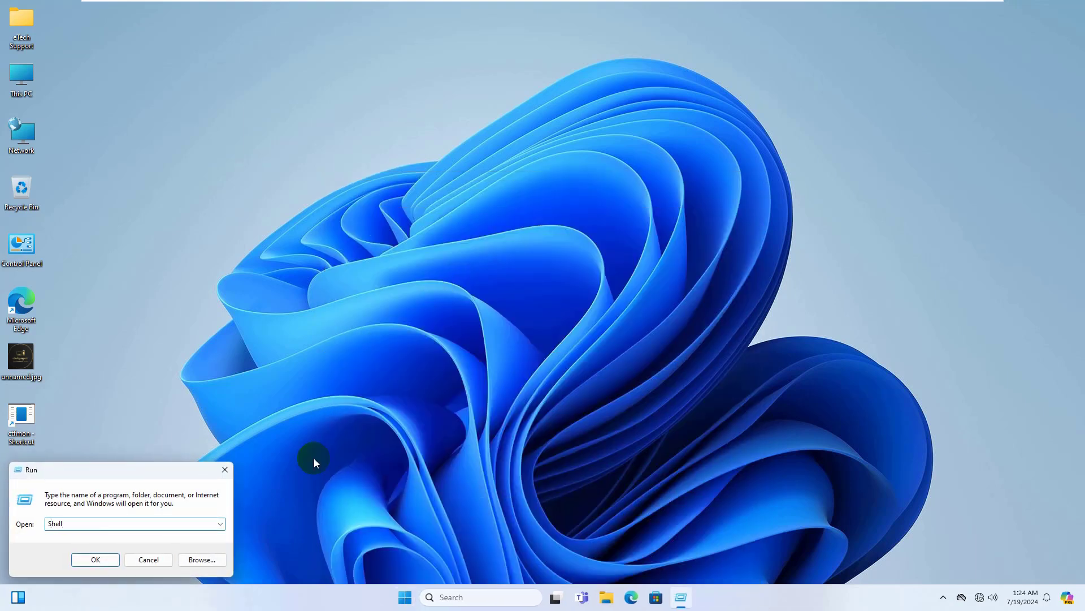
text(:Common)
text( Startup)
Step: Move the desktop ctfmon shortcut into Startup with admin permission, then close Explorer
click(95, 559)
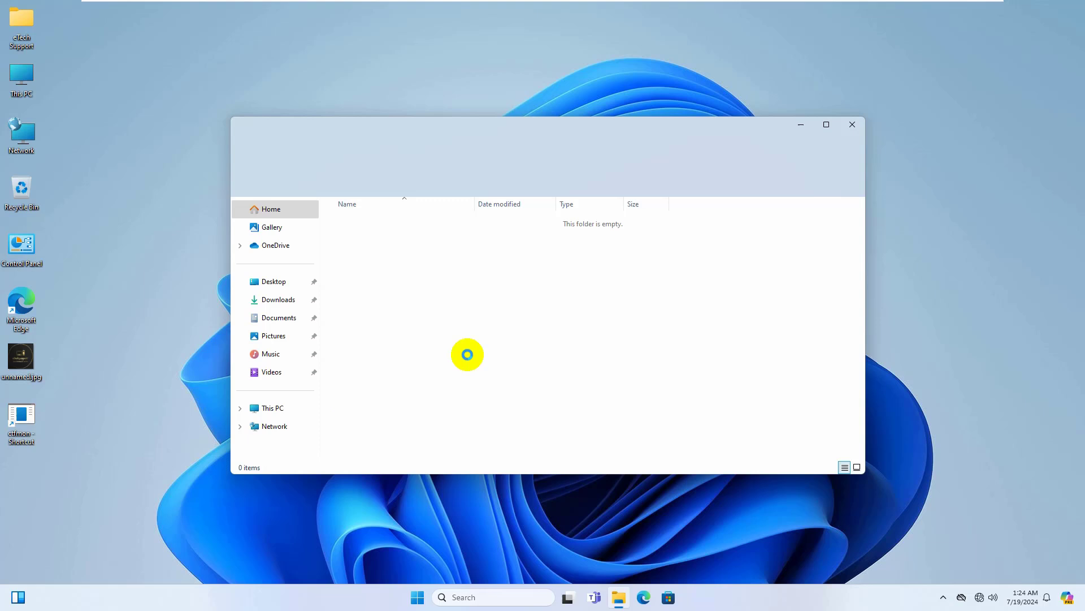
drag(23, 424, 521, 331)
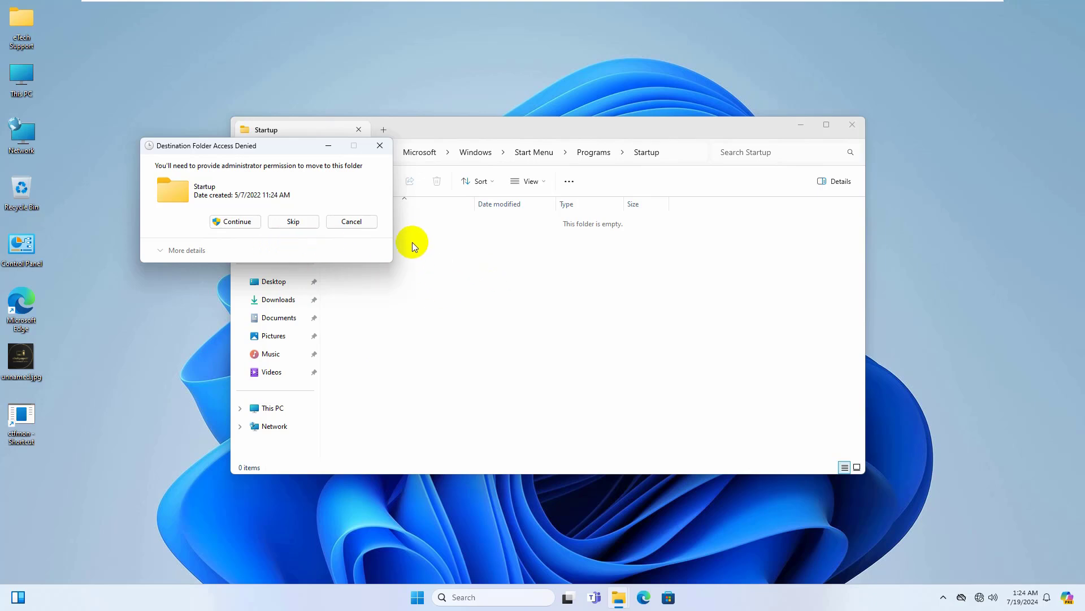
click(236, 221)
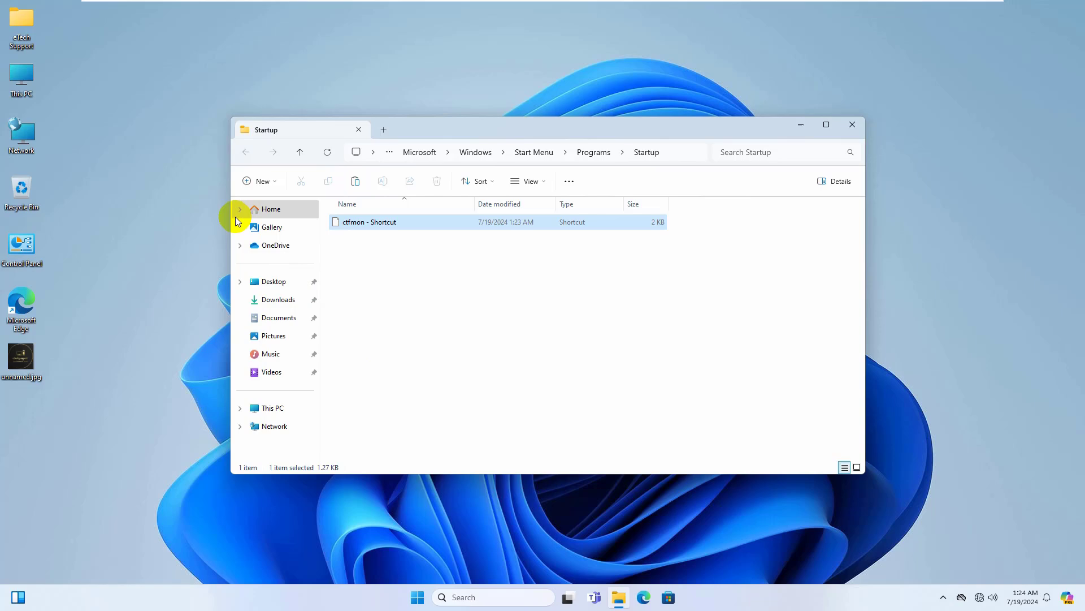
click(854, 126)
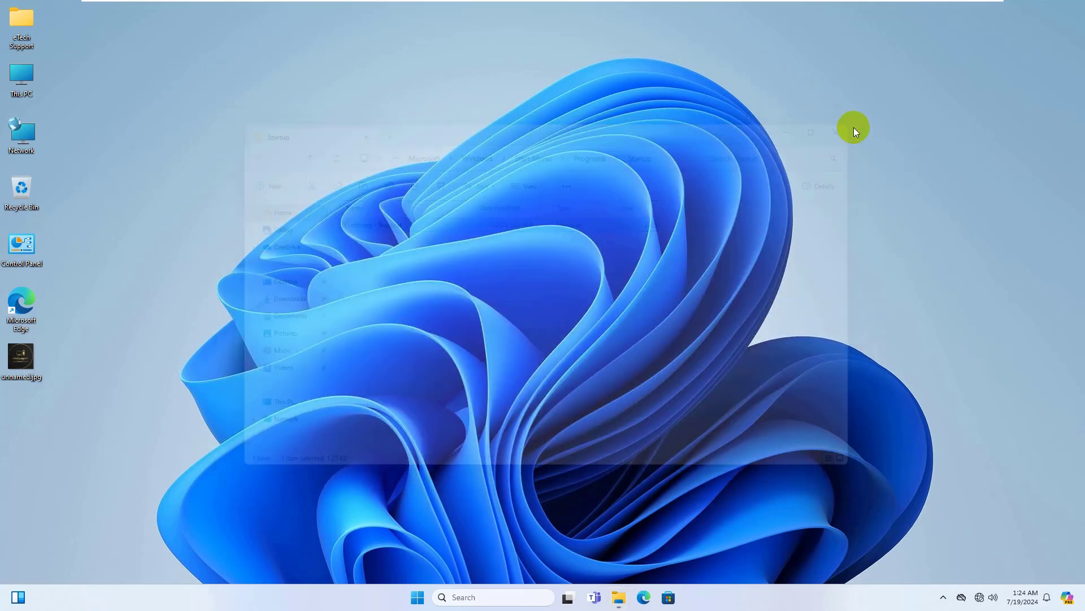